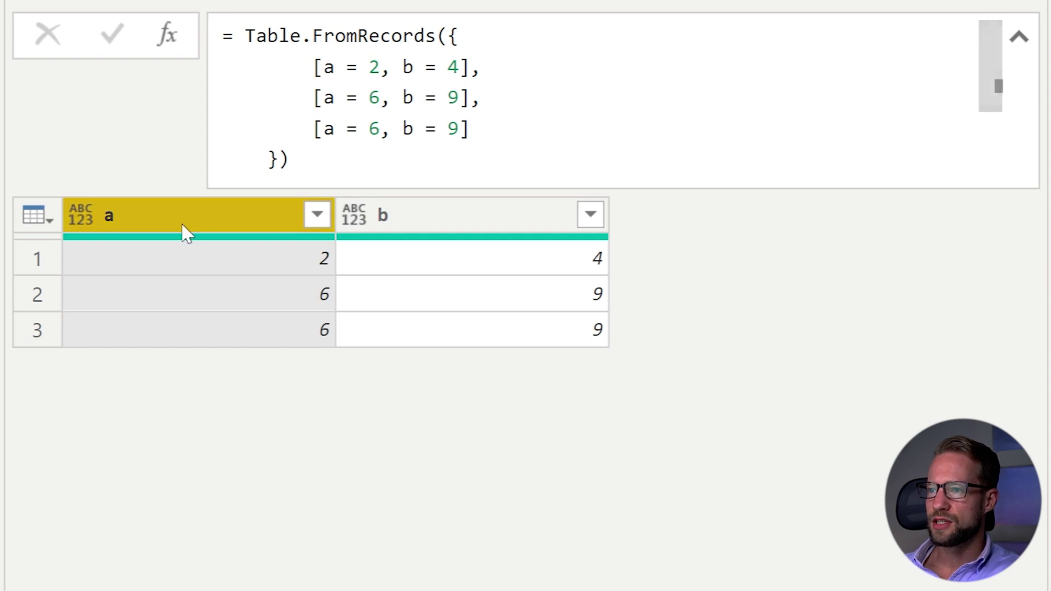
Step: Add a custom step = Table.Max( Source, "a" ), returning the record a 6, b 9
click(466, 218)
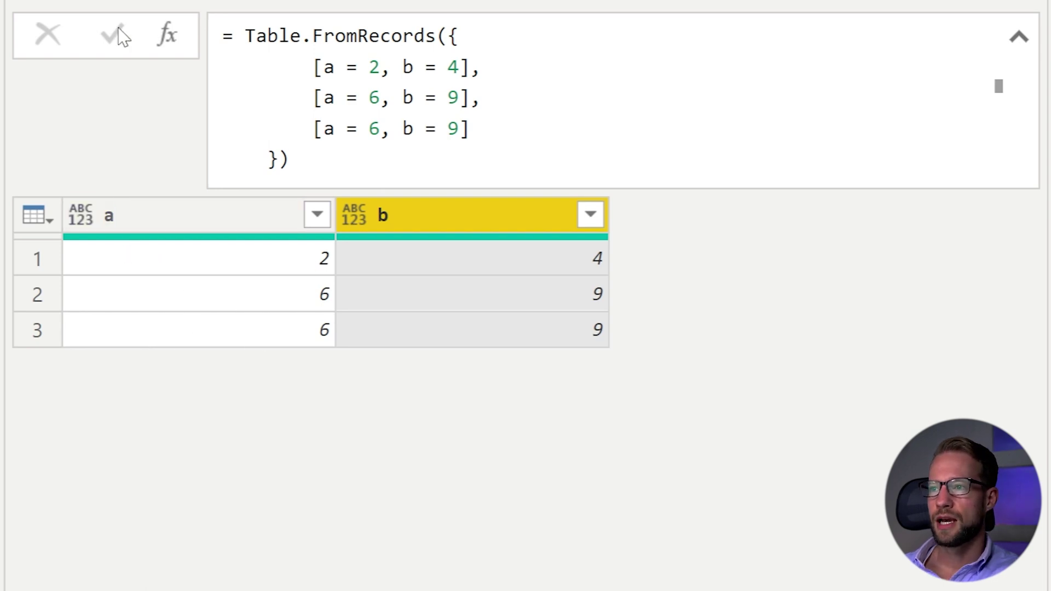
click(167, 38)
click(356, 61)
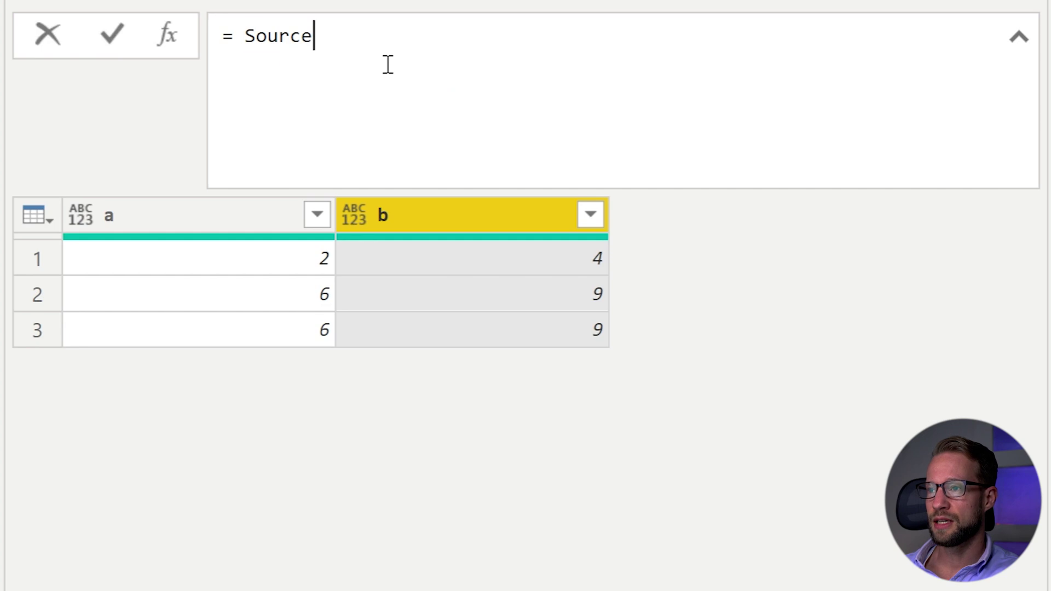
text(Table.Max)
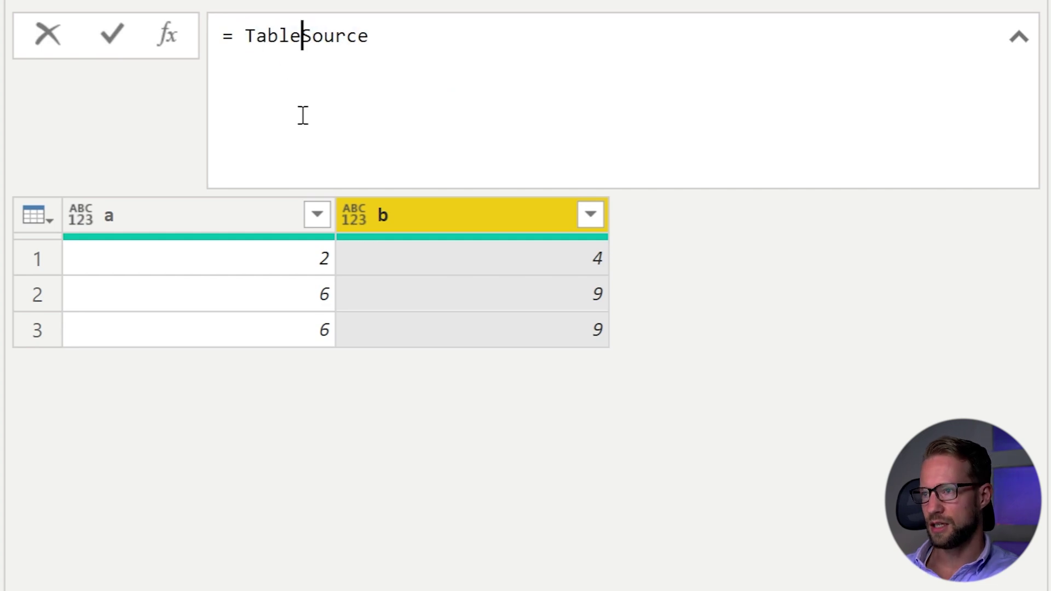
text(()
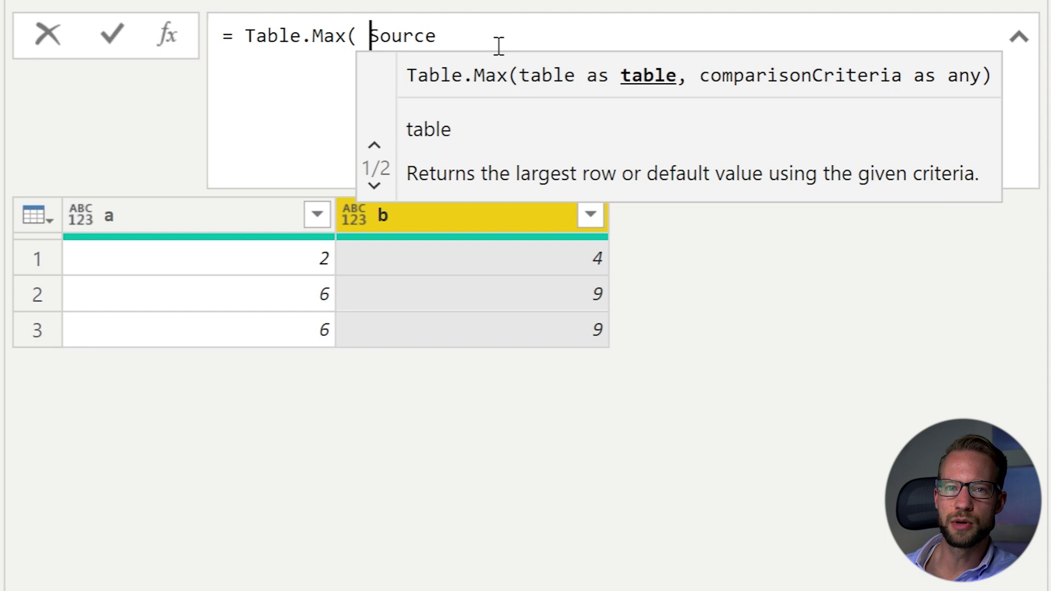
click(541, 37)
text(, "a)
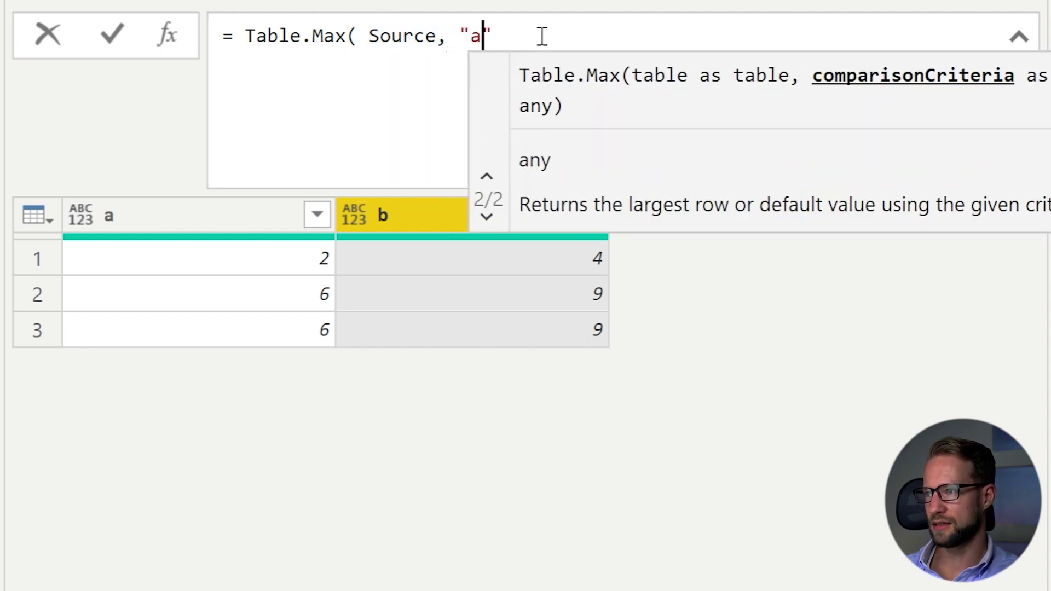
text(" ))
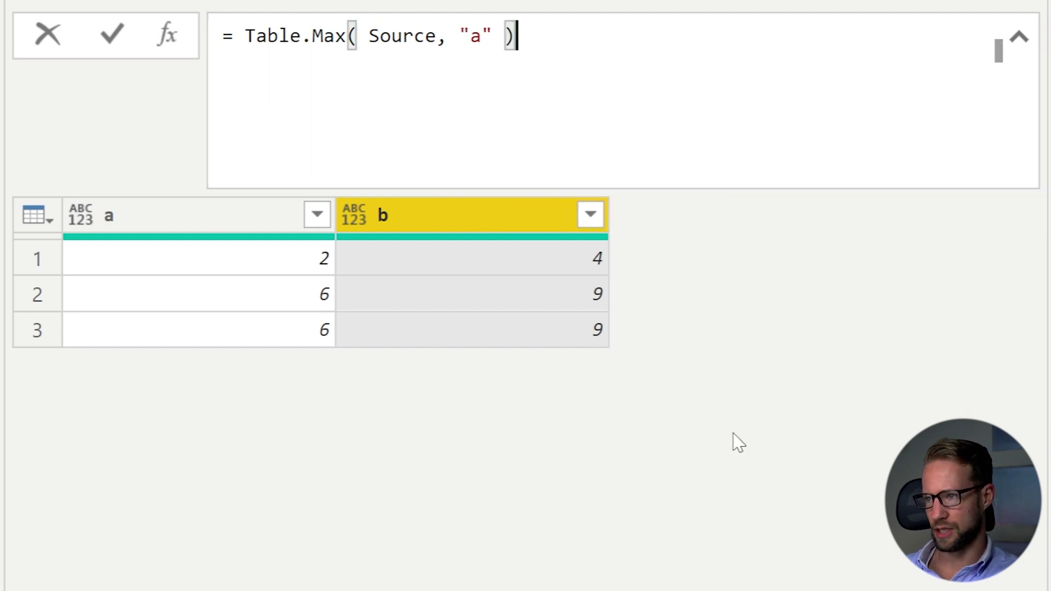
key(Return)
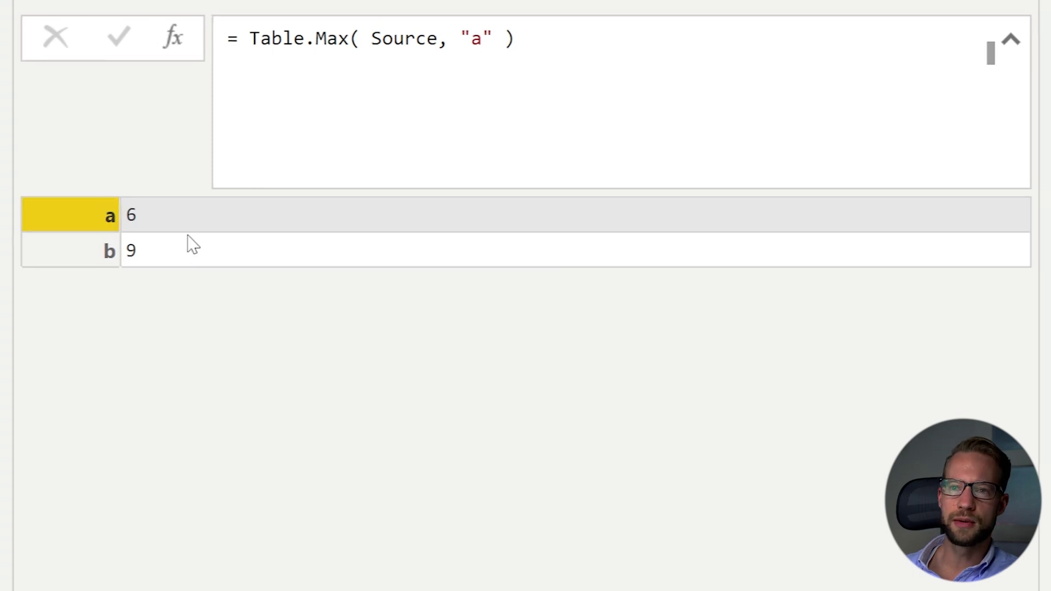
click(865, 248)
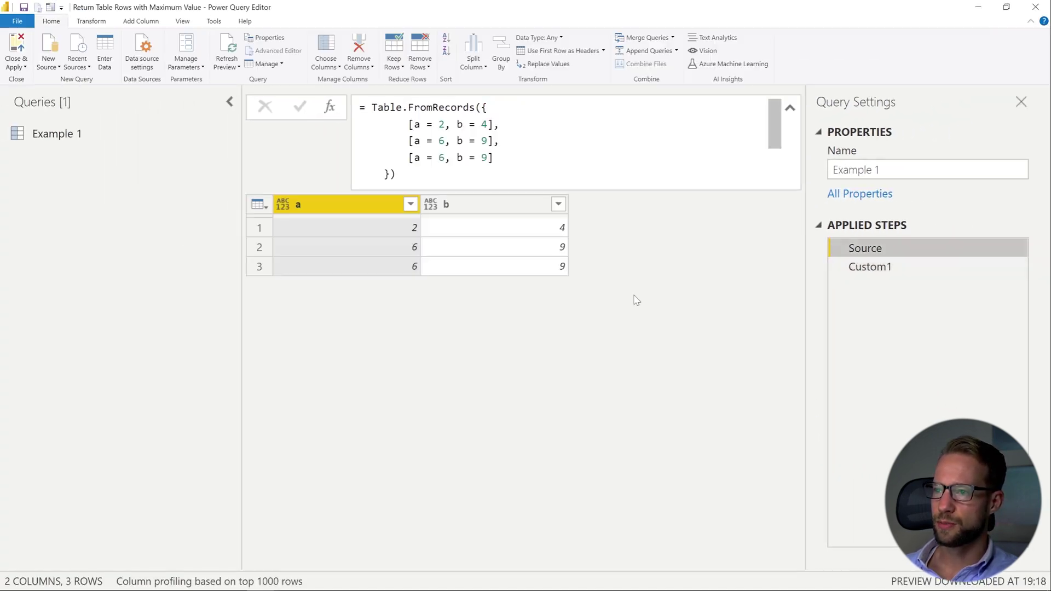
key(ctrl+2)
mouse_move(240, 234)
mouse_down()
mouse_move(489, 276)
mouse_move(584, 257)
mouse_move(219, 262)
mouse_move(242, 261)
mouse_up()
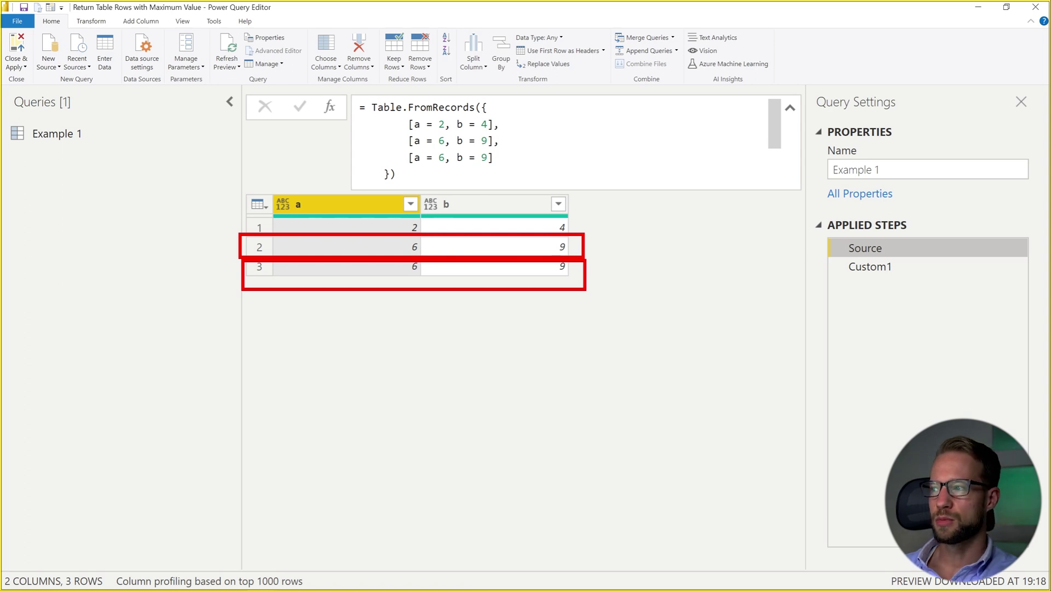
click(883, 268)
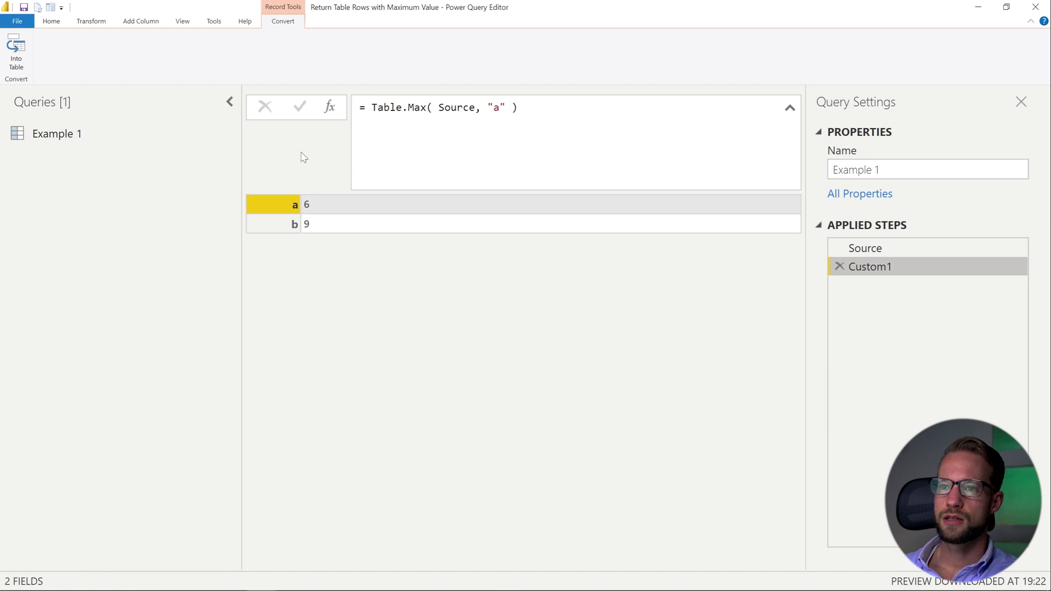
Step: Duplicate Example 1, rename the copy 'Example 2', and delete its Custom1 step
right_click(98, 135)
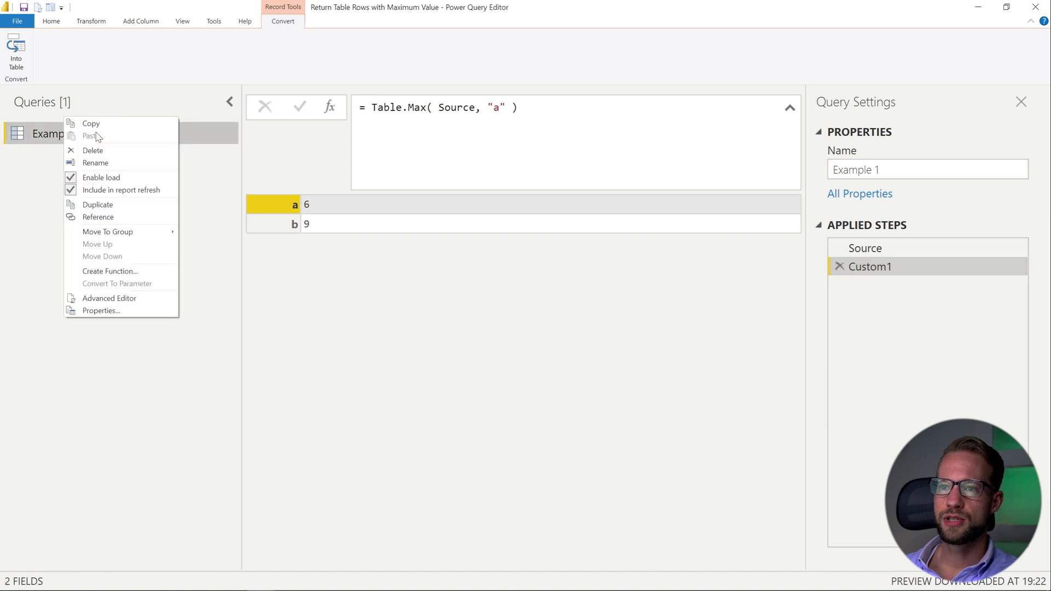
click(112, 205)
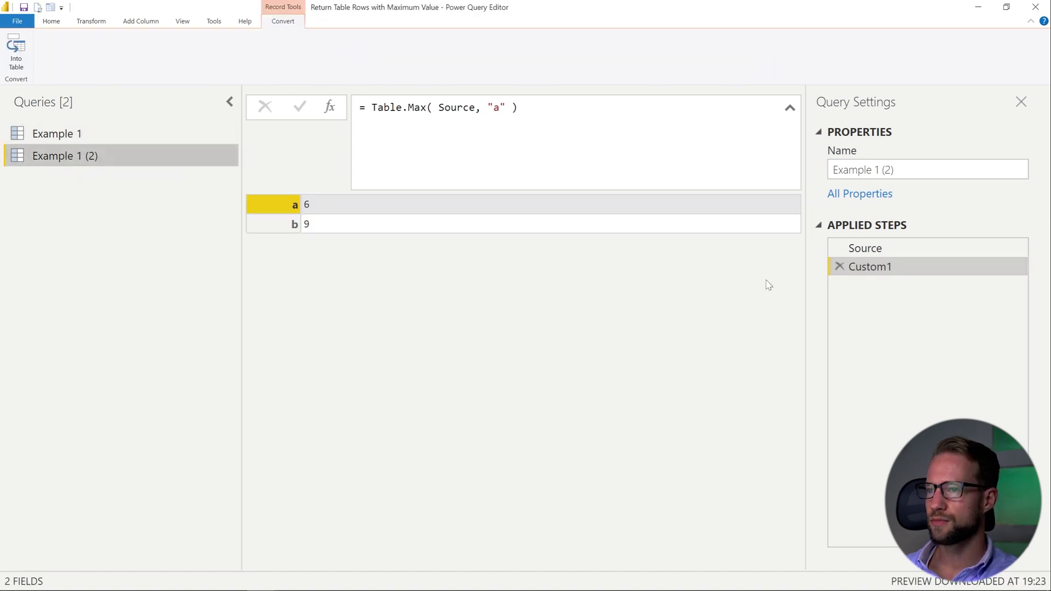
double_click(93, 161)
text(Example 2)
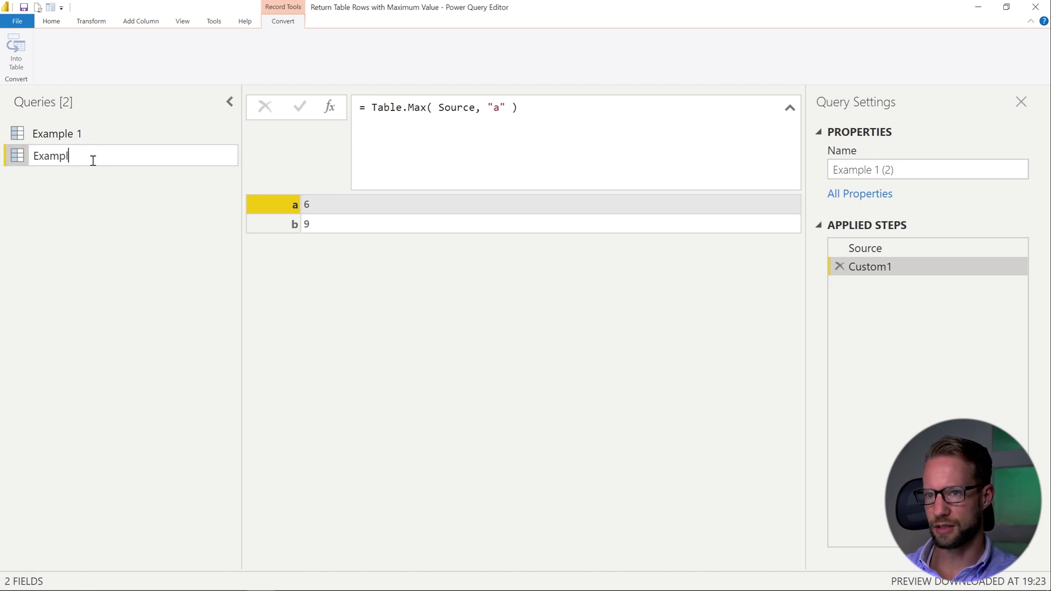
key(Return)
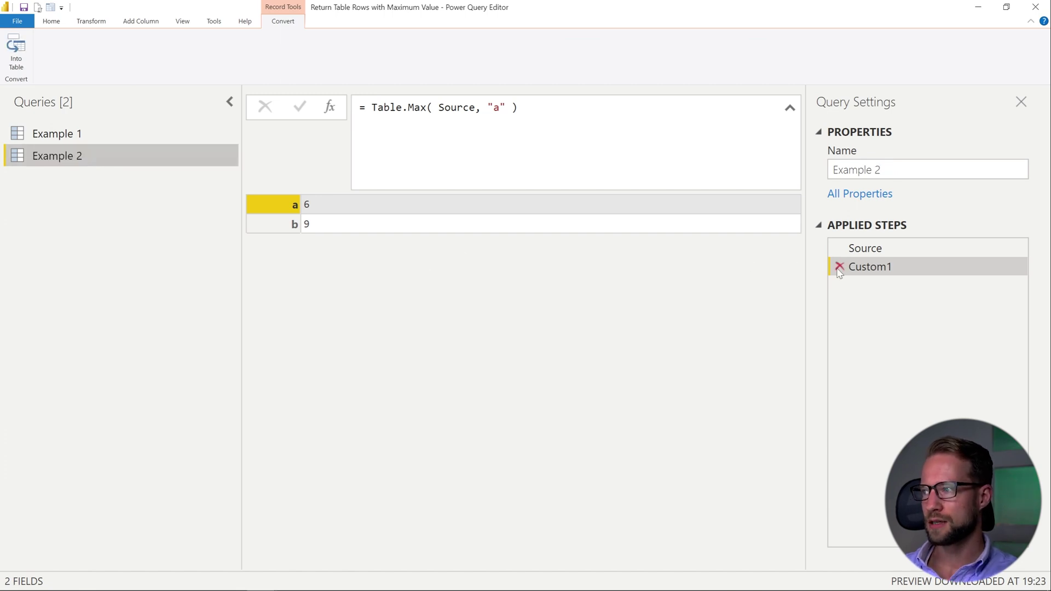
click(839, 266)
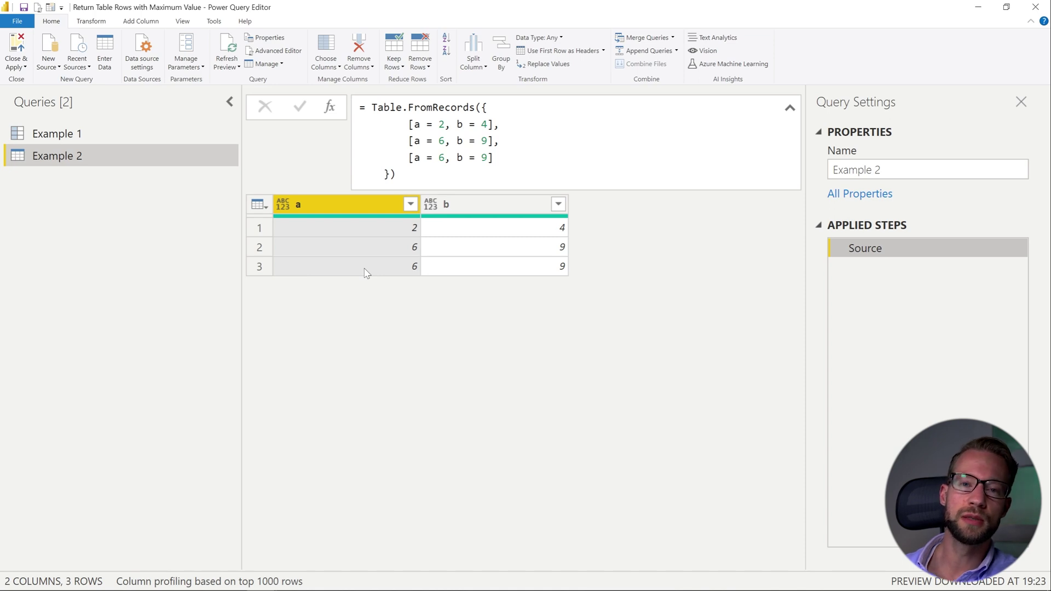
Step: Filter column a to keep only rows equal to 6
right_click(355, 248)
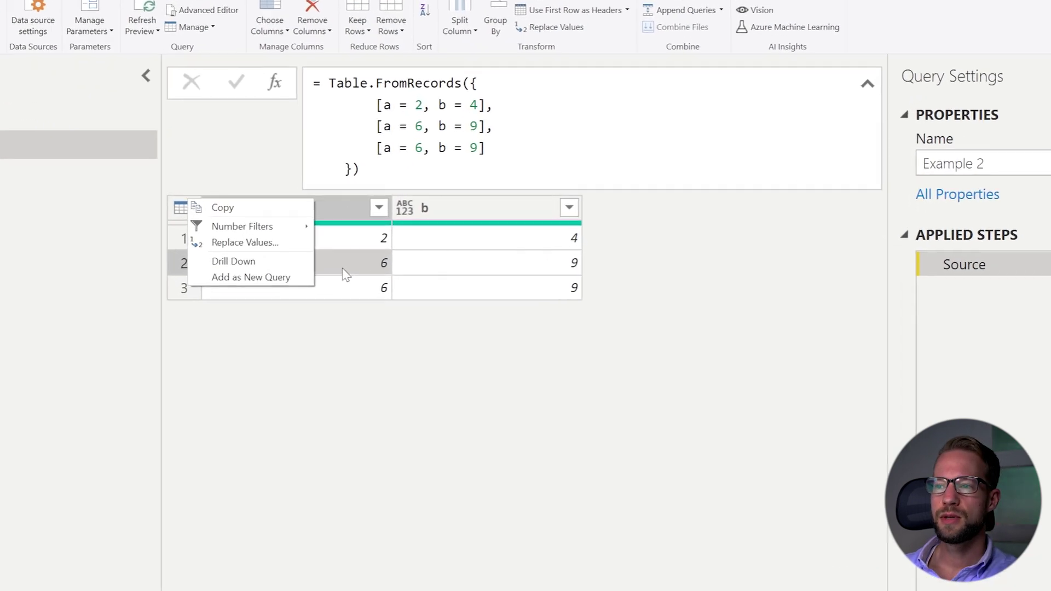
mouse_move(319, 223)
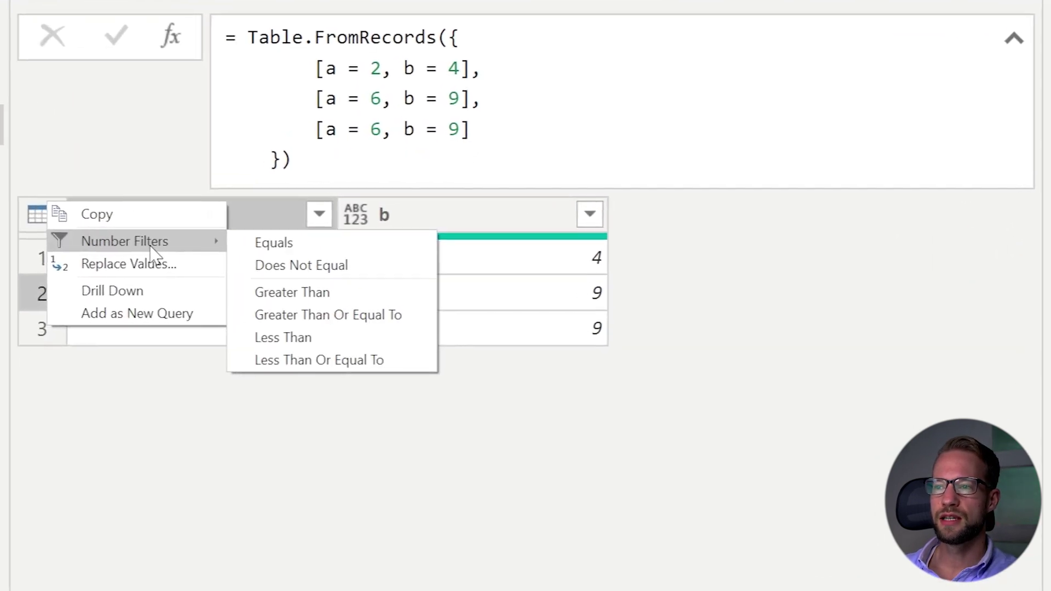
click(295, 246)
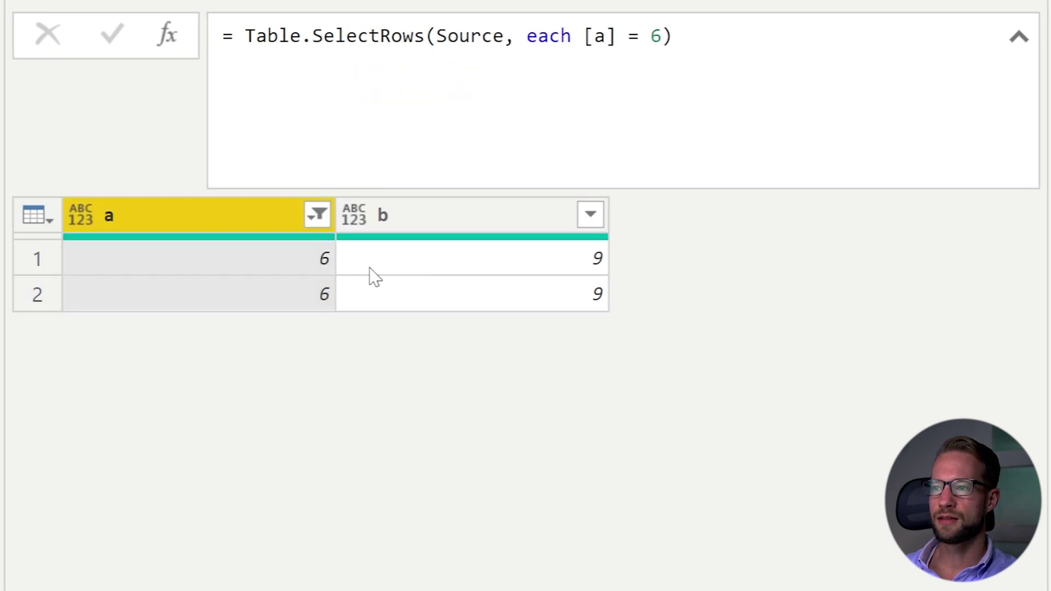
right_click(231, 290)
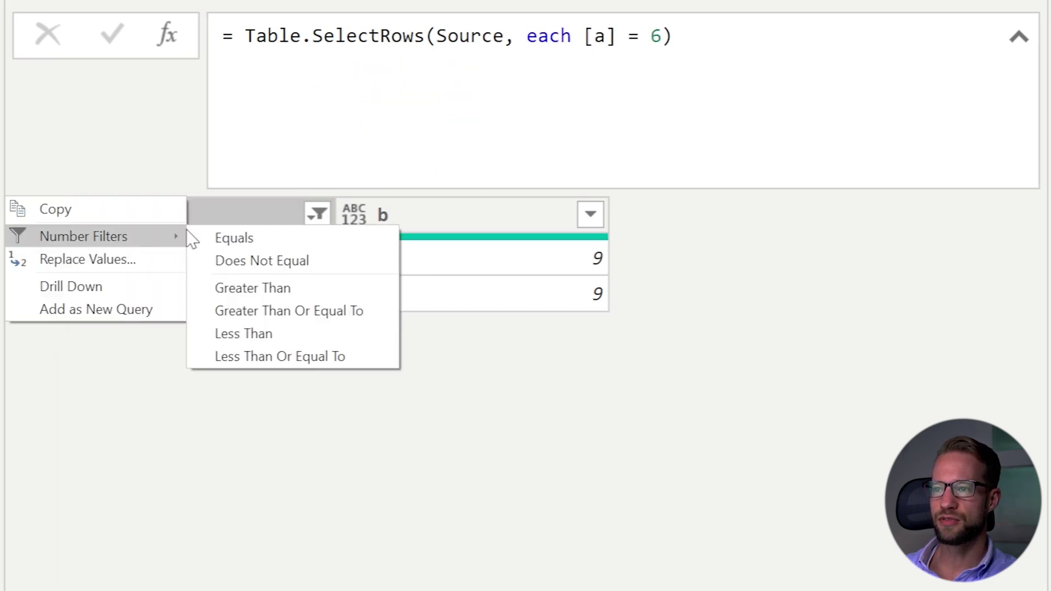
click(541, 466)
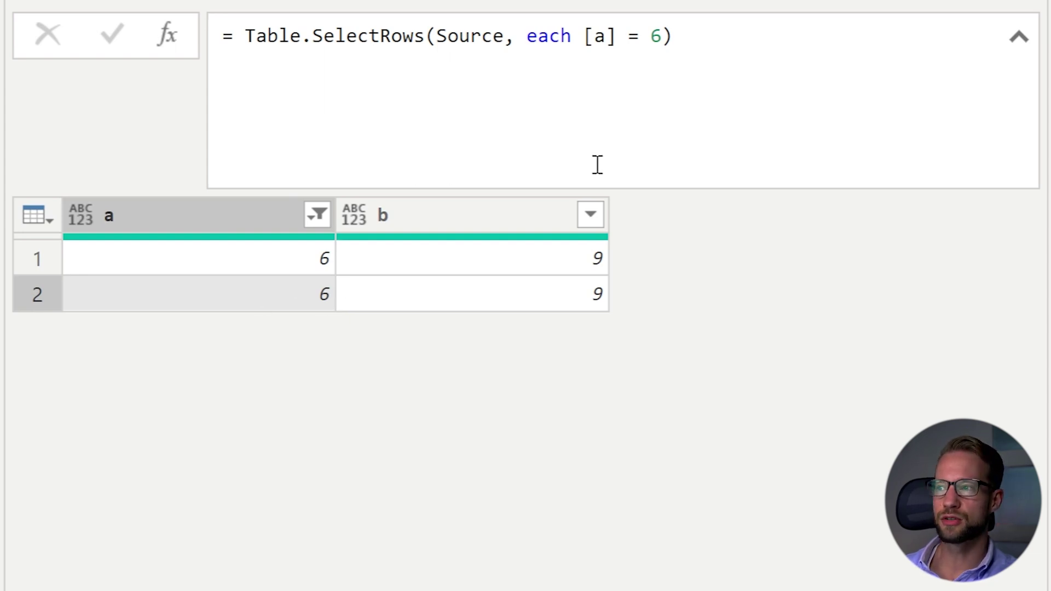
Step: Retype the 6 in the Filtered Rows formula as [a] = 6, then view the Source step
click(662, 39)
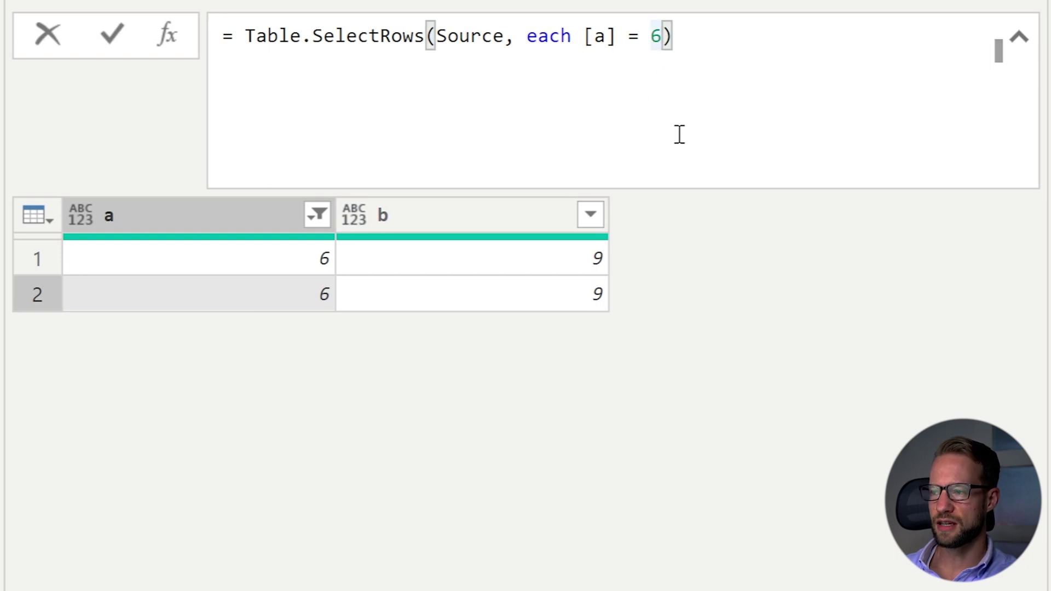
key(BackSpace)
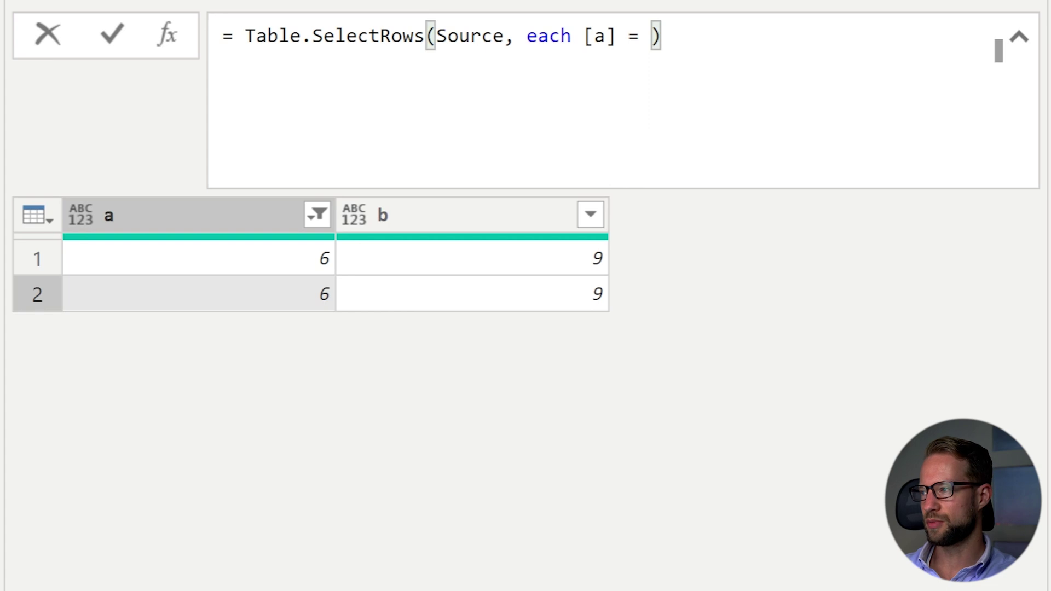
text(6)
key(Return)
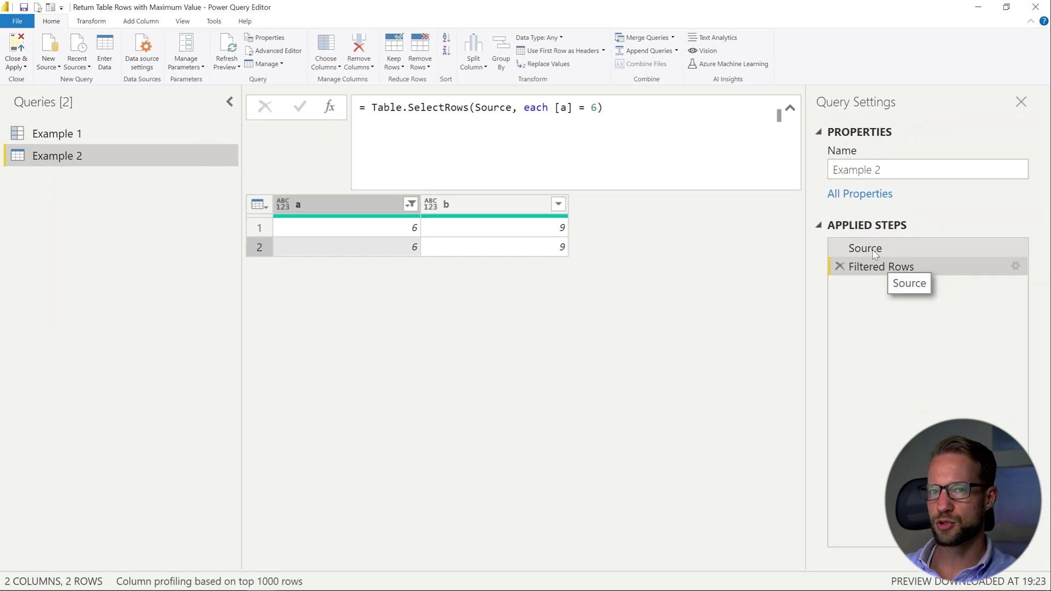
click(874, 254)
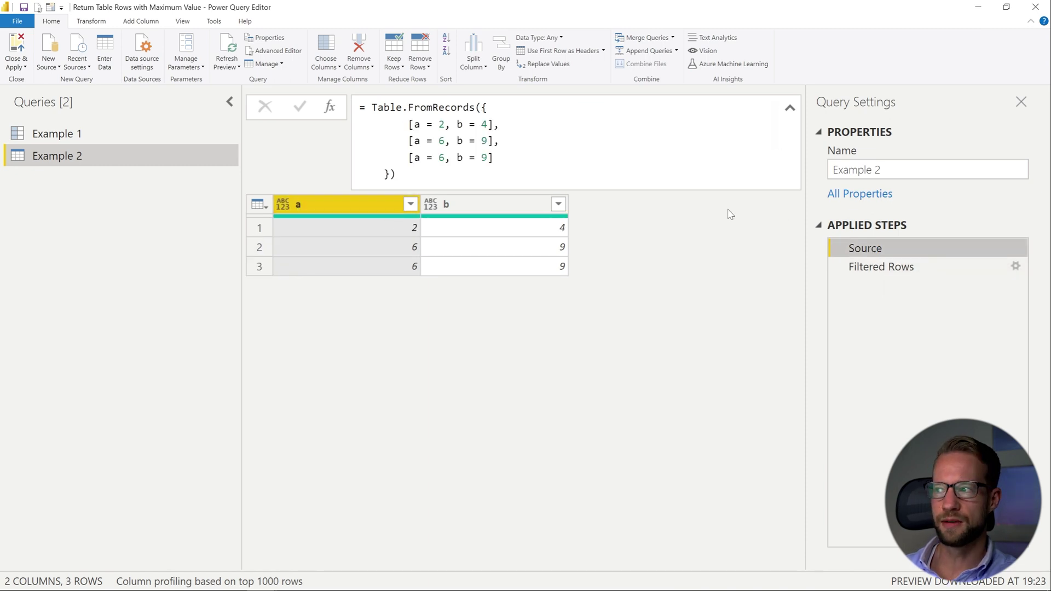
Step: Add a custom step after Filtered Rows returning Source[a], column a as a list
click(894, 268)
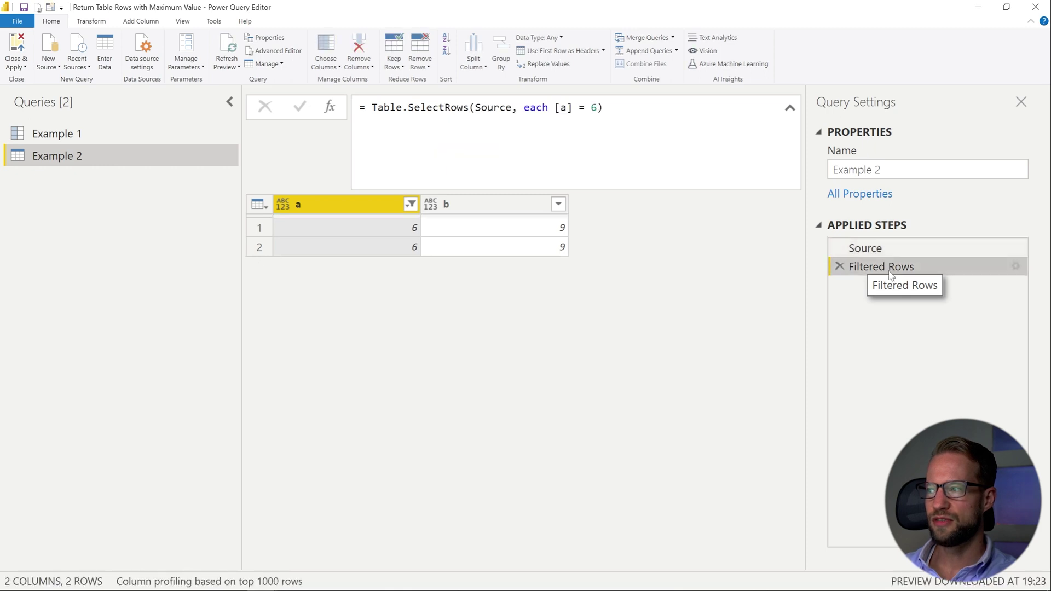
click(329, 107)
click(474, 112)
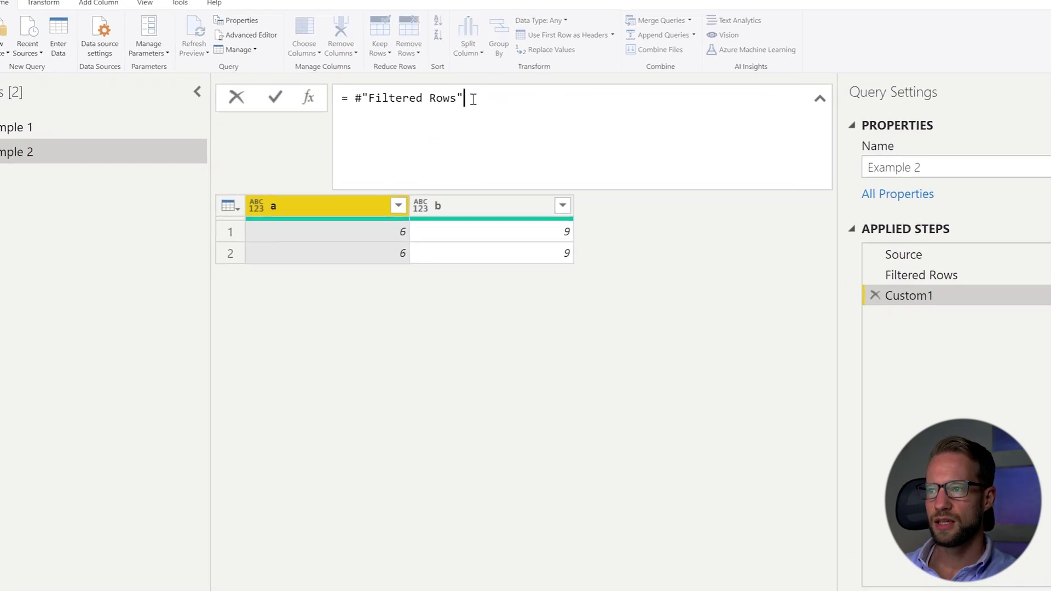
drag(474, 112, 391, 114)
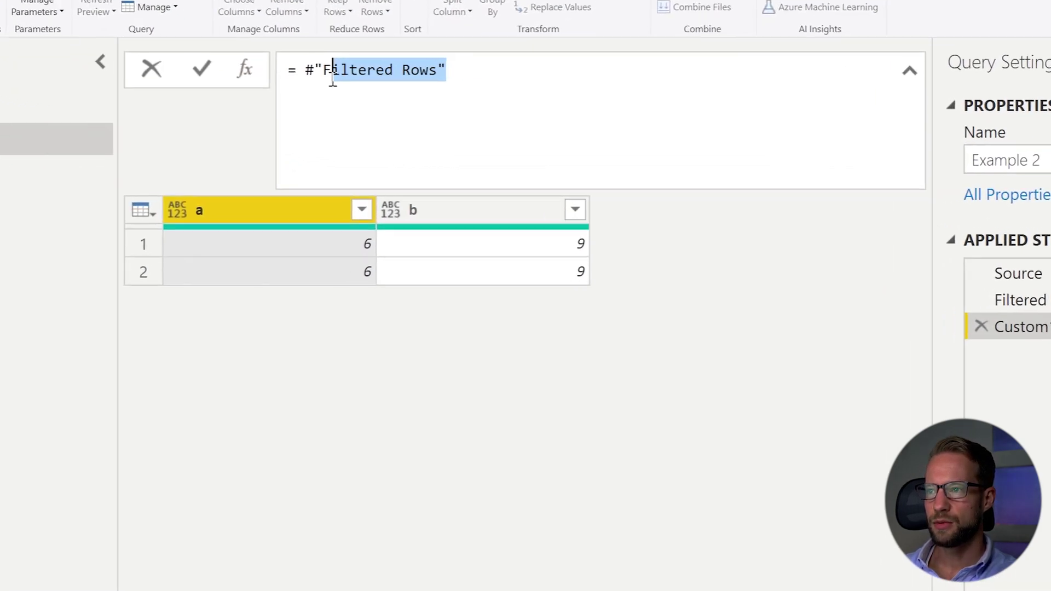
drag(332, 81, 306, 72)
text(Sourc)
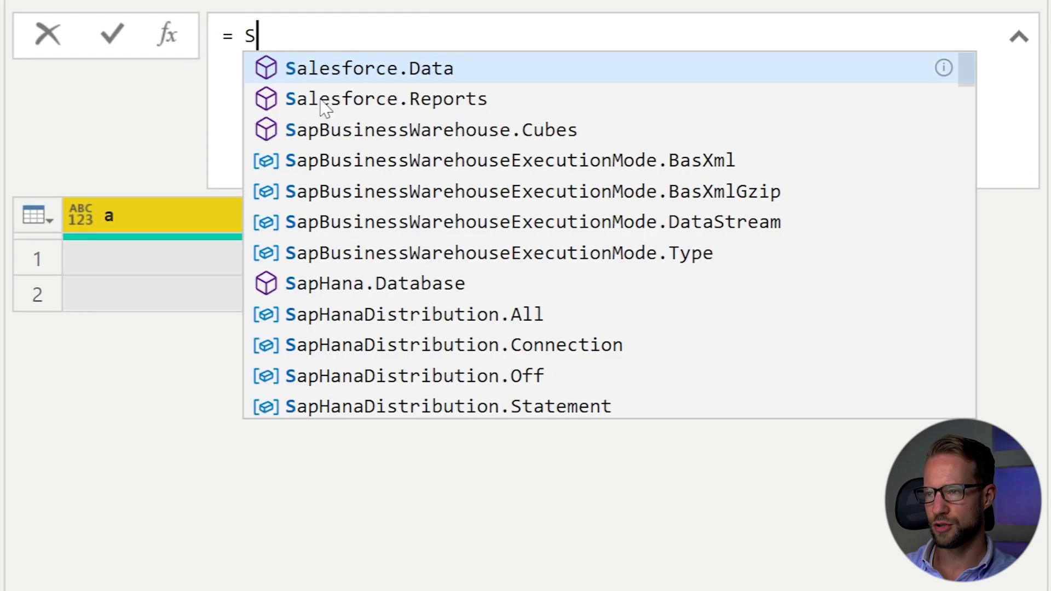
text(e)
key(Return)
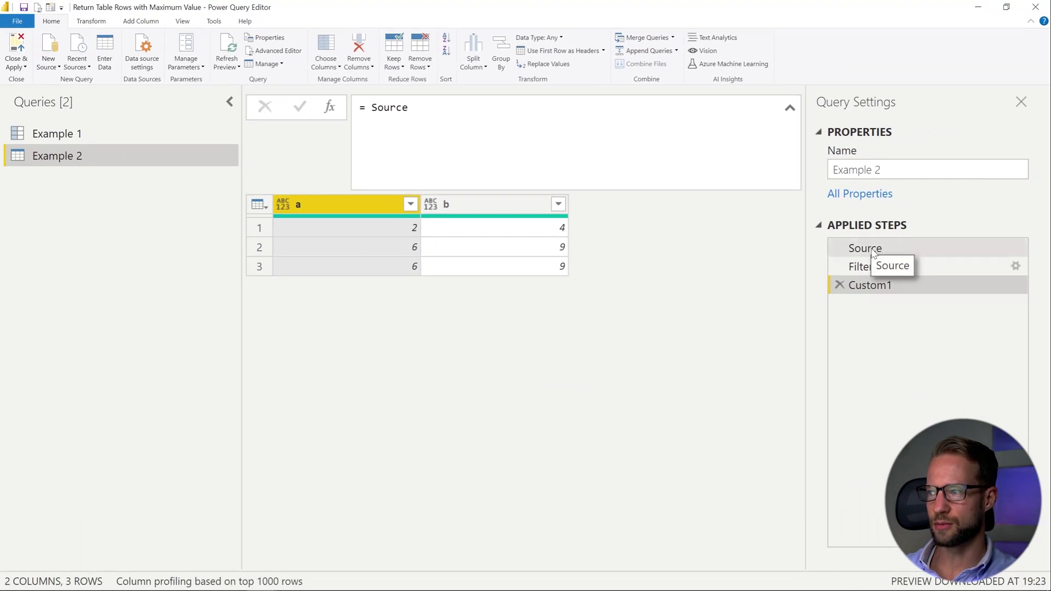
click(535, 127)
text([a)
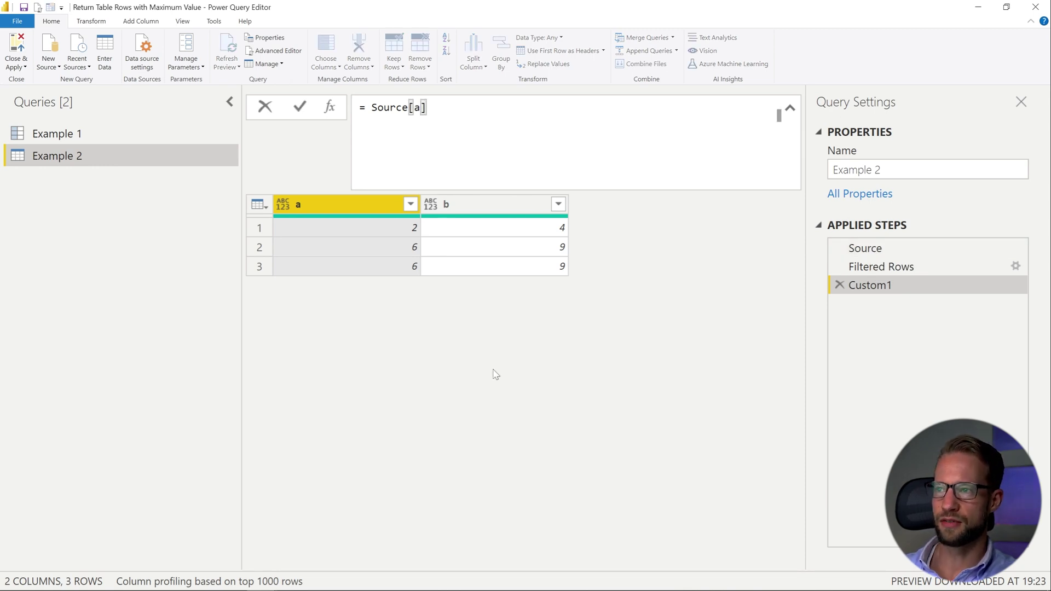
key(Return)
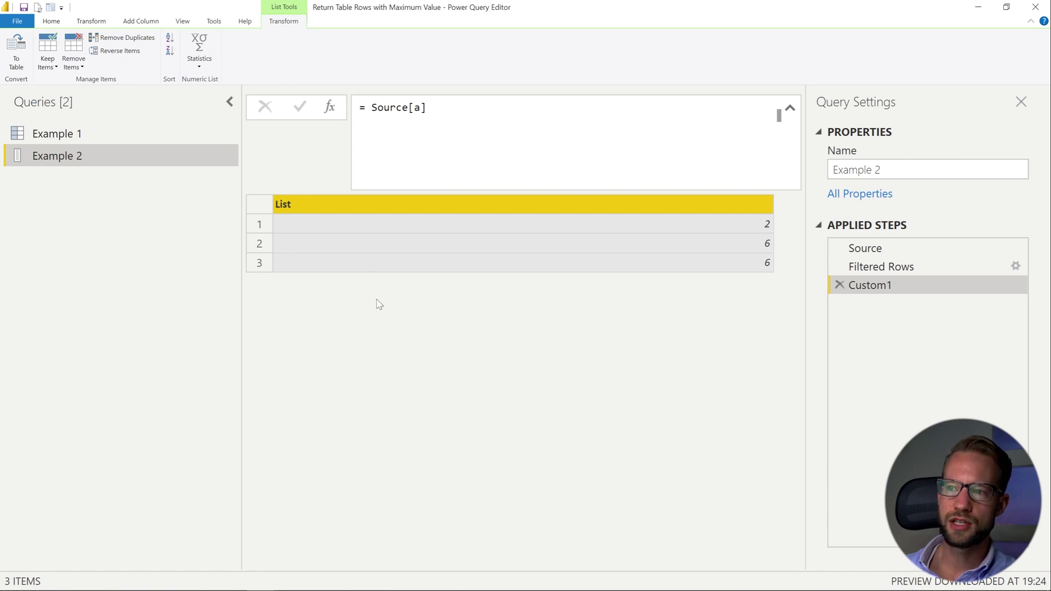
Step: Wrap the formula as List.Max( Source[a] ), which returns 6
click(373, 109)
text(List.)
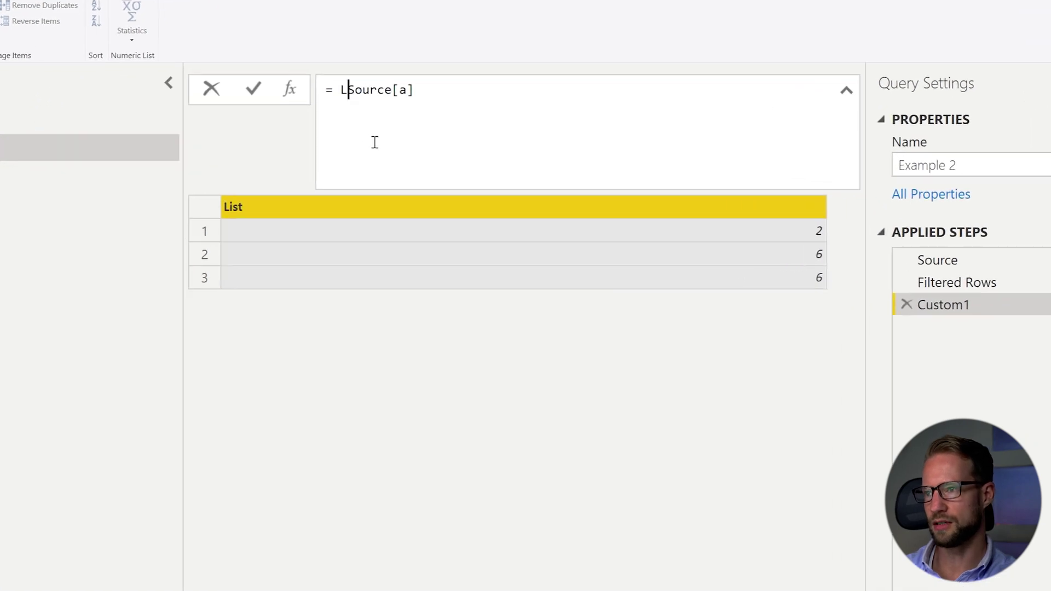
text(Max()
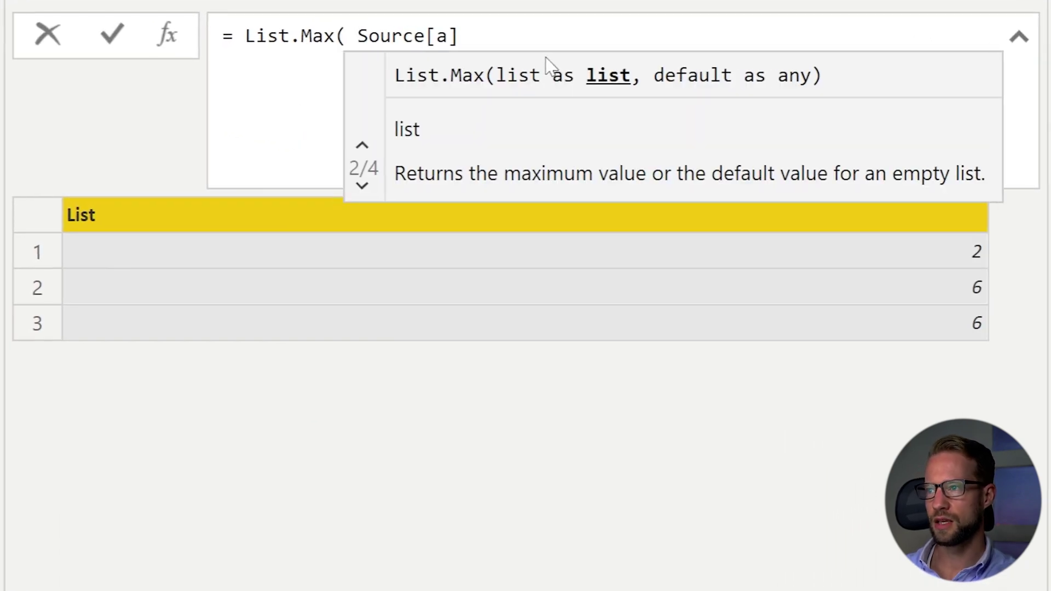
click(540, 52)
text())
key(Return)
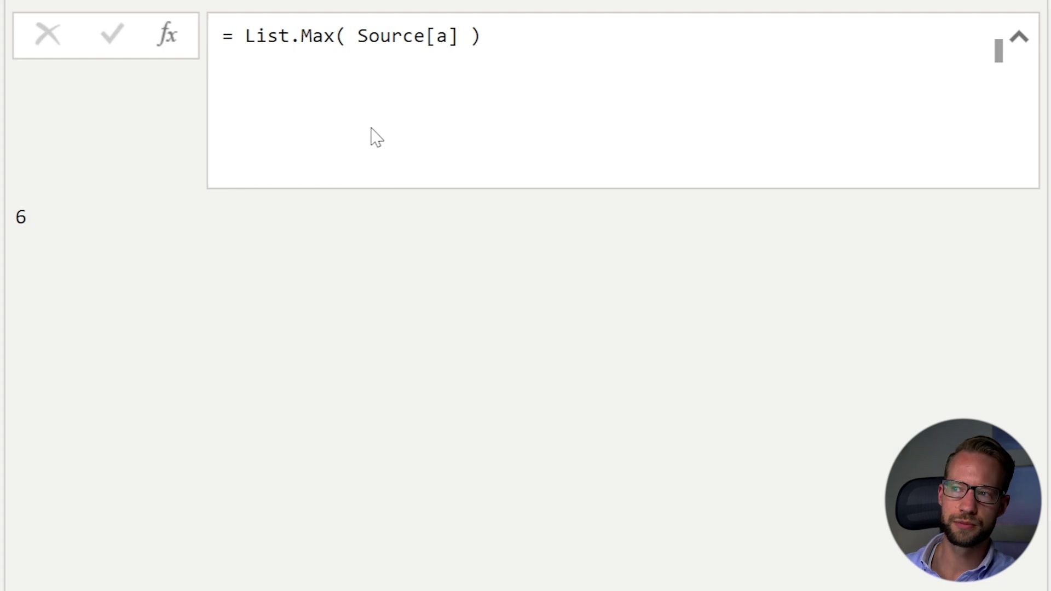
click(502, 40)
Step: Delete Custom1 and replace the 6 in Filtered Rows with List.Max( Source[a] )
drag(536, 41, 245, 36)
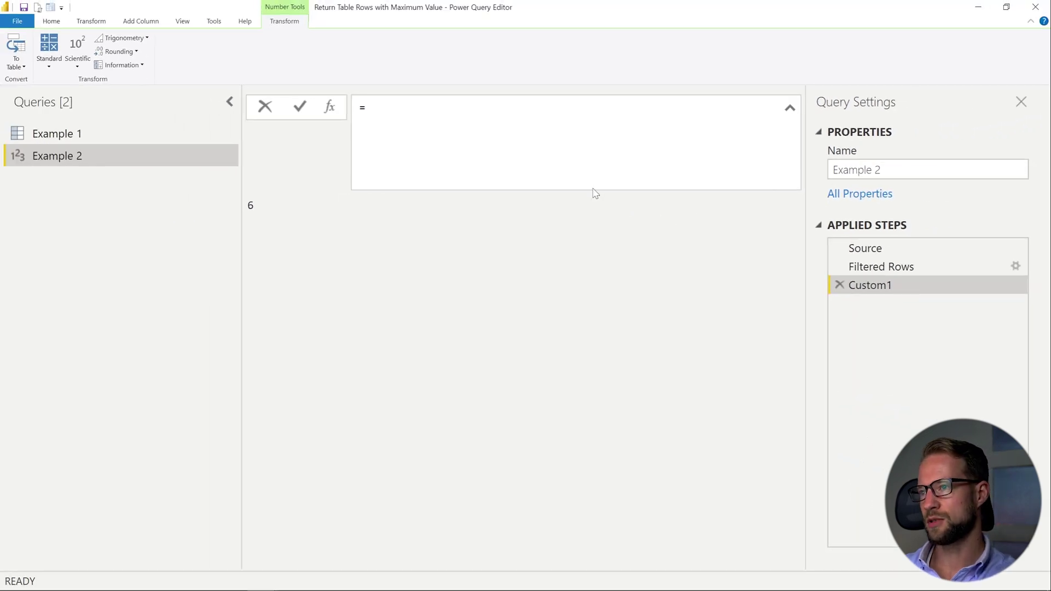
key(ctrl+z)
key(ctrl+c)
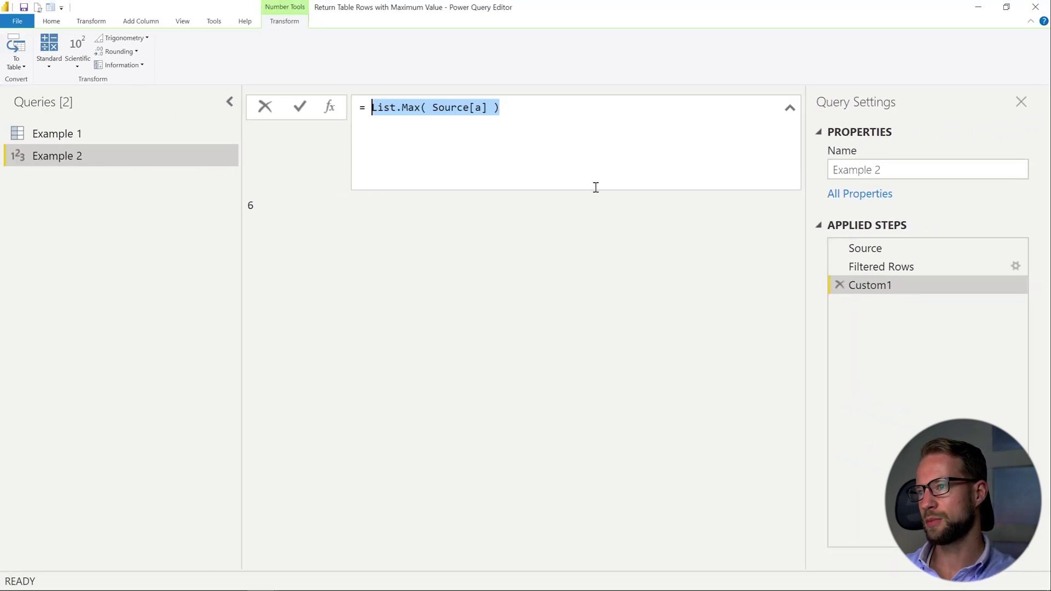
click(840, 286)
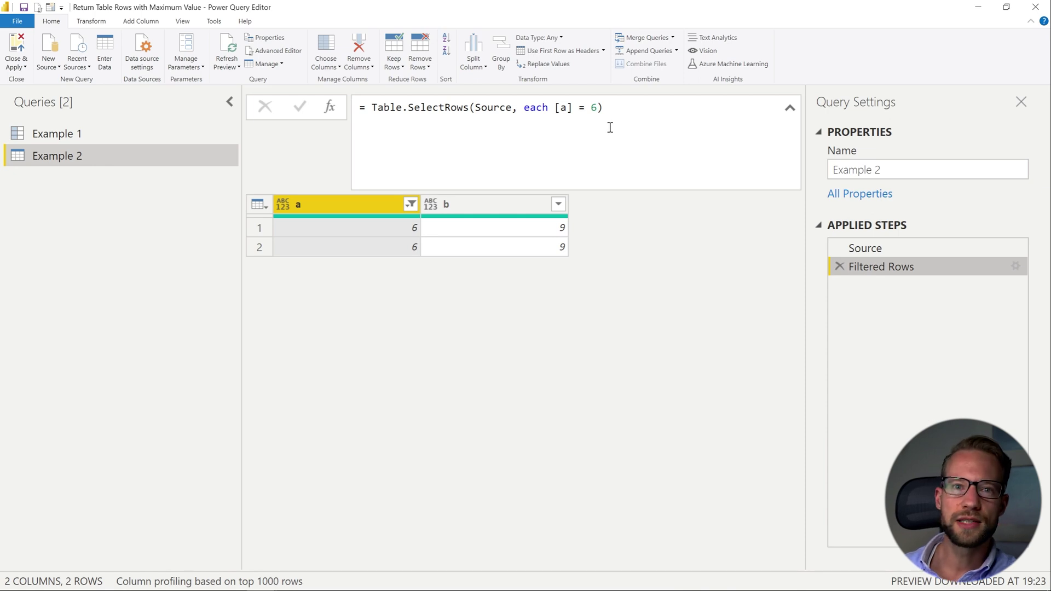
click(597, 107)
key(BackSpace)
key(ctrl+v)
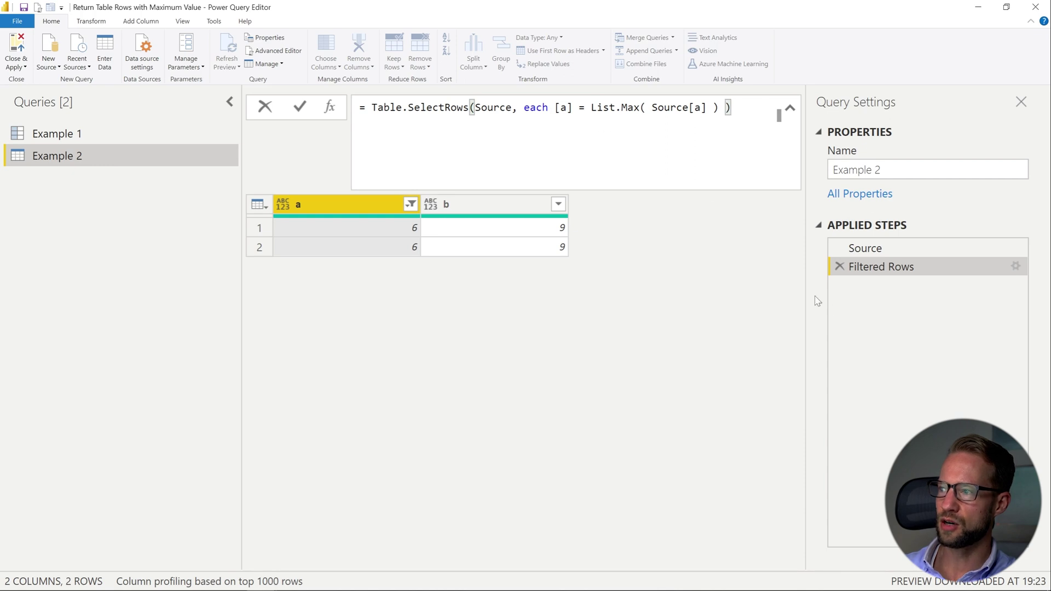
key(Return)
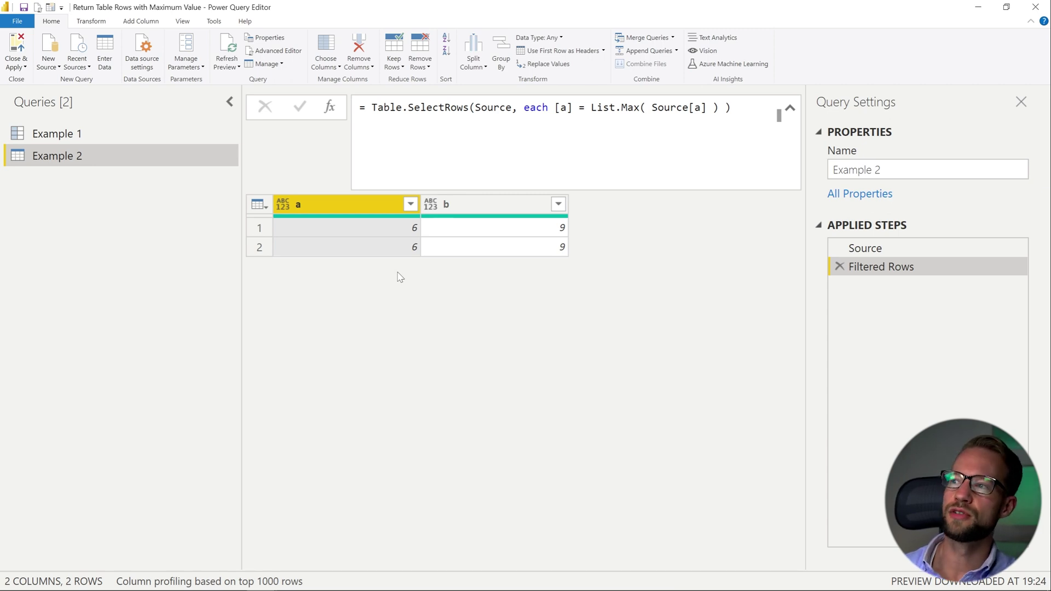
drag(621, 109, 641, 109)
text(Min)
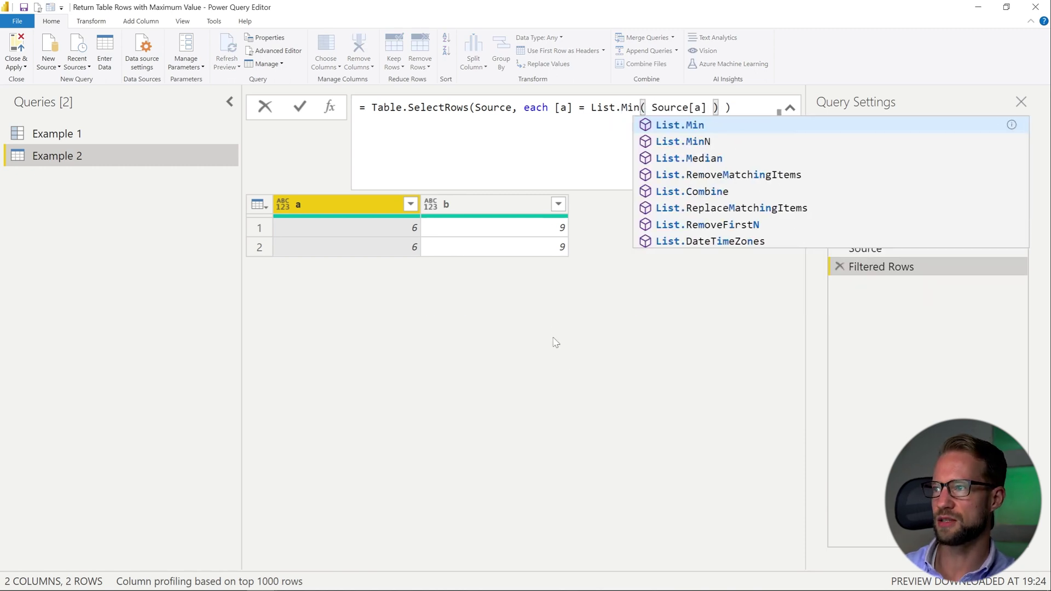
key(Return)
click(622, 107)
double_click(621, 107)
text(List.Max)
key(Return)
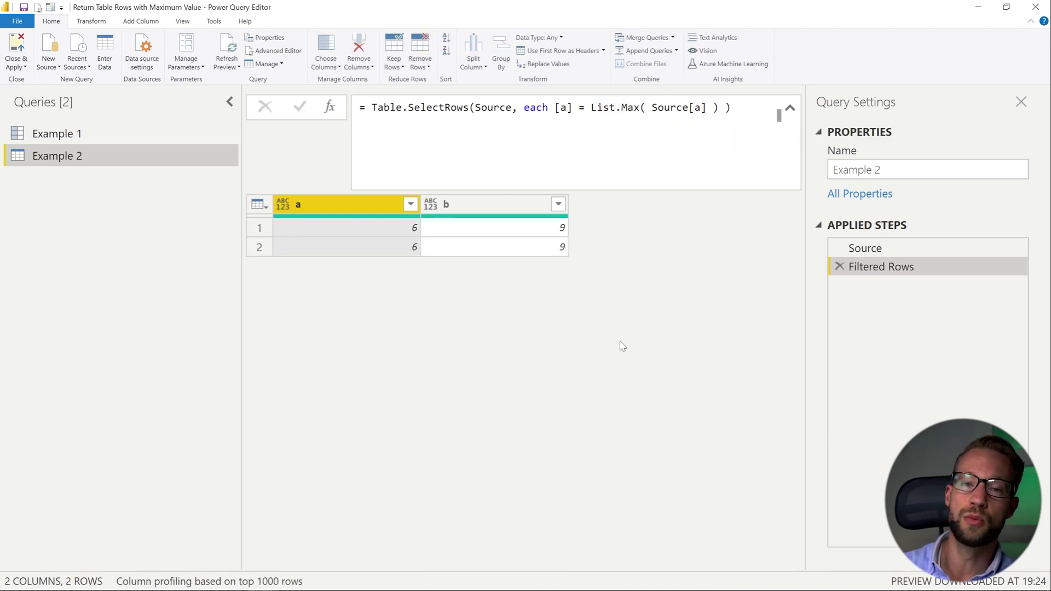